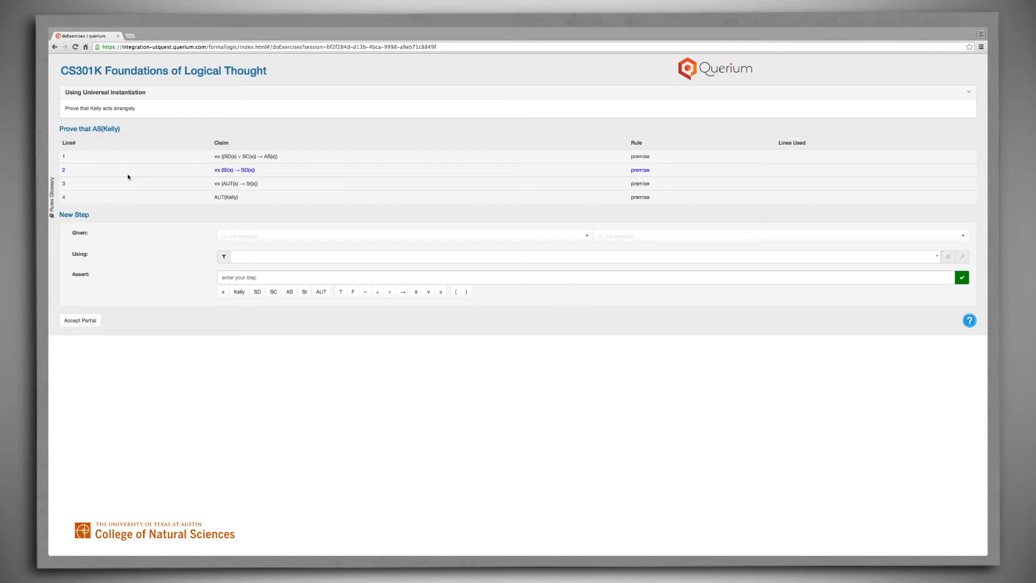
- Set up a new proof step from premise 3, ∀x (AUT(x) → St(x)), using Universal Instantiation
left_click(229, 183)
left_click(367, 258)
type("un")
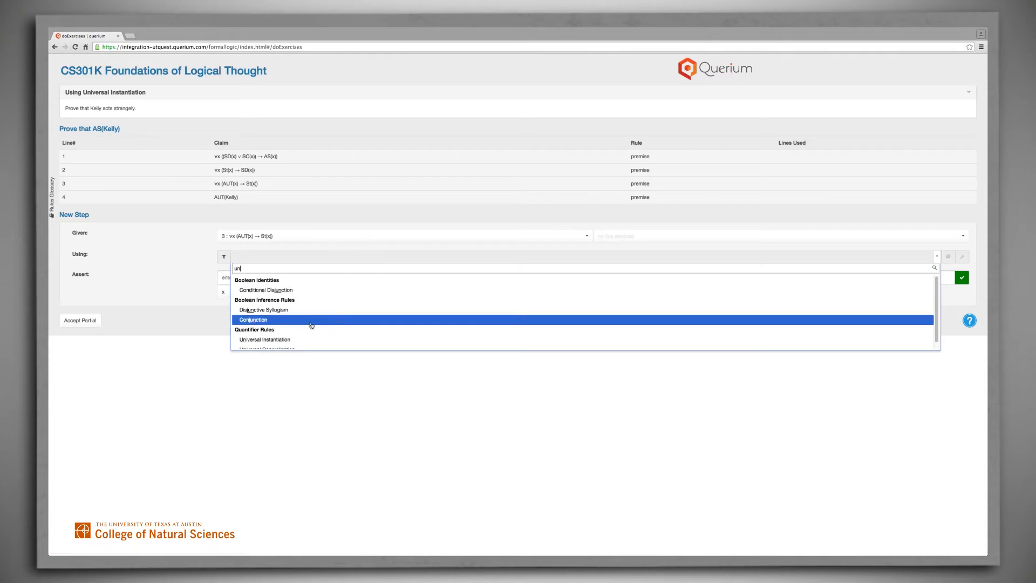
left_click(307, 340)
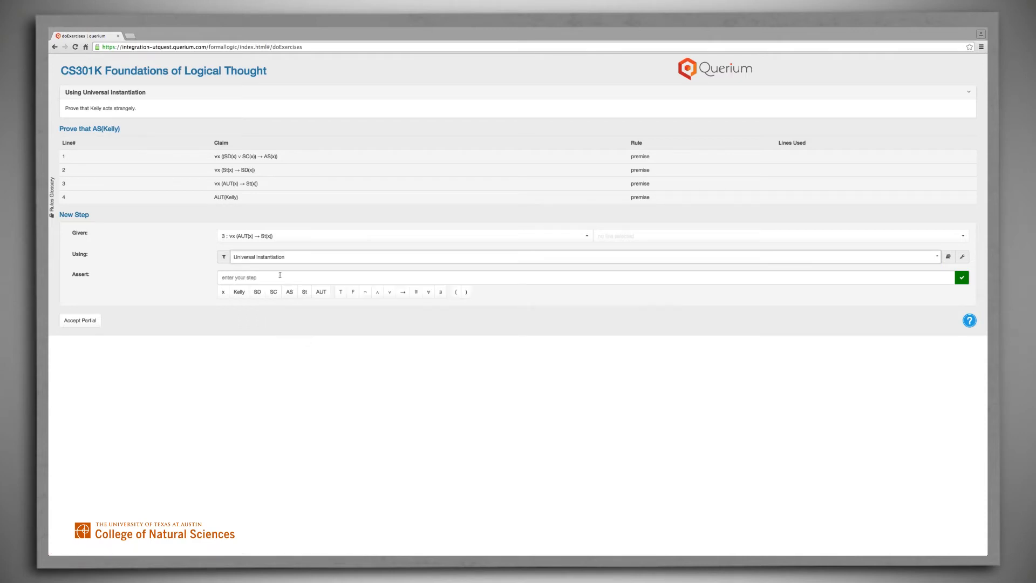
- Assert AUT(Kelly) → St(Kelly) by adapting premise 3 for the constant Kelly, and submit the step
left_click(248, 277)
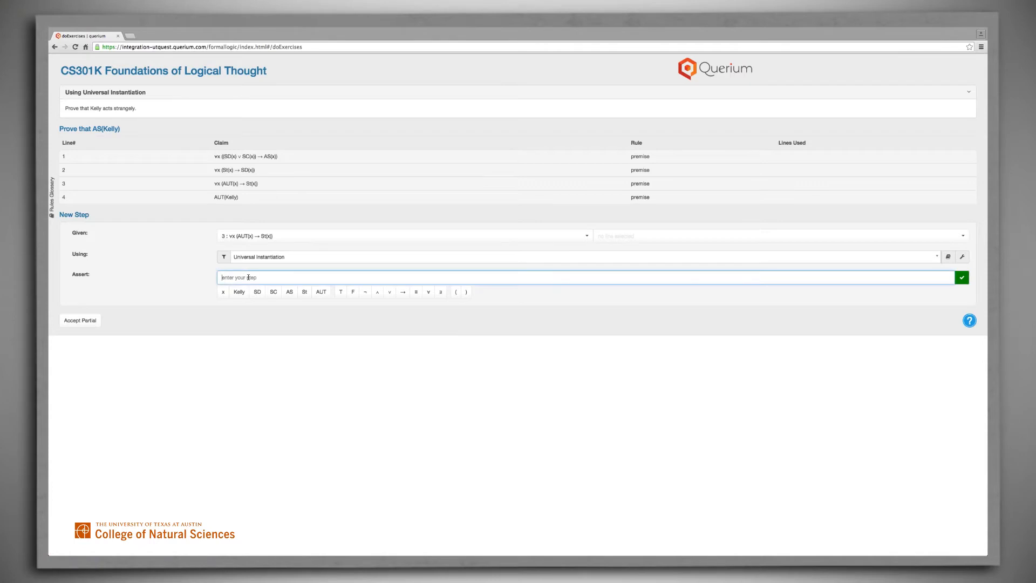
left_click(246, 183)
left_click_drag(231, 278, 218, 279)
key("BackSpace")
left_click(234, 277)
key("BackSpace")
type("Kelly) → St(Kelly)")
left_click(961, 277)
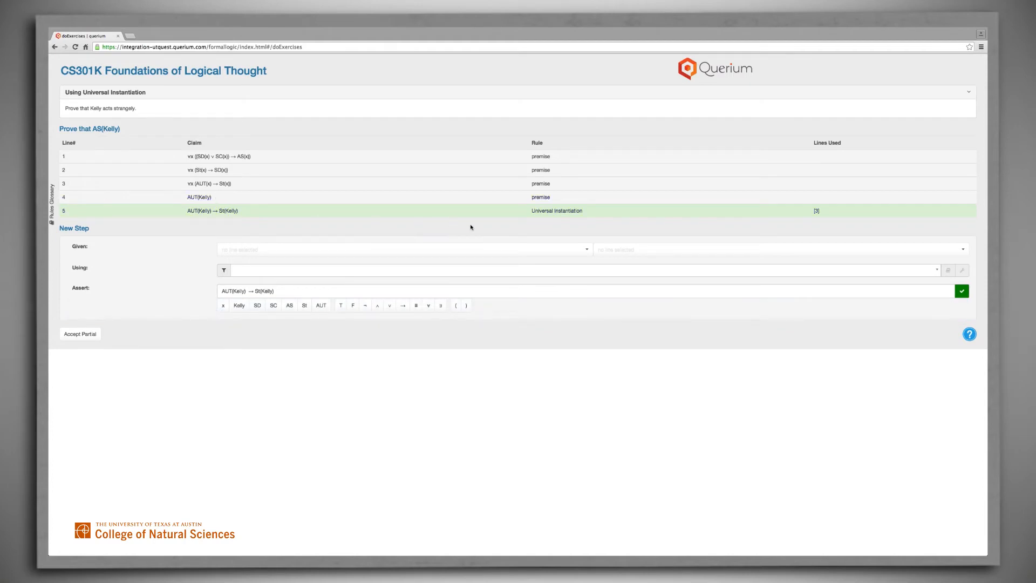
- Set up a new proof step from lines 4 and 5 using Modus Ponens
left_click(586, 251)
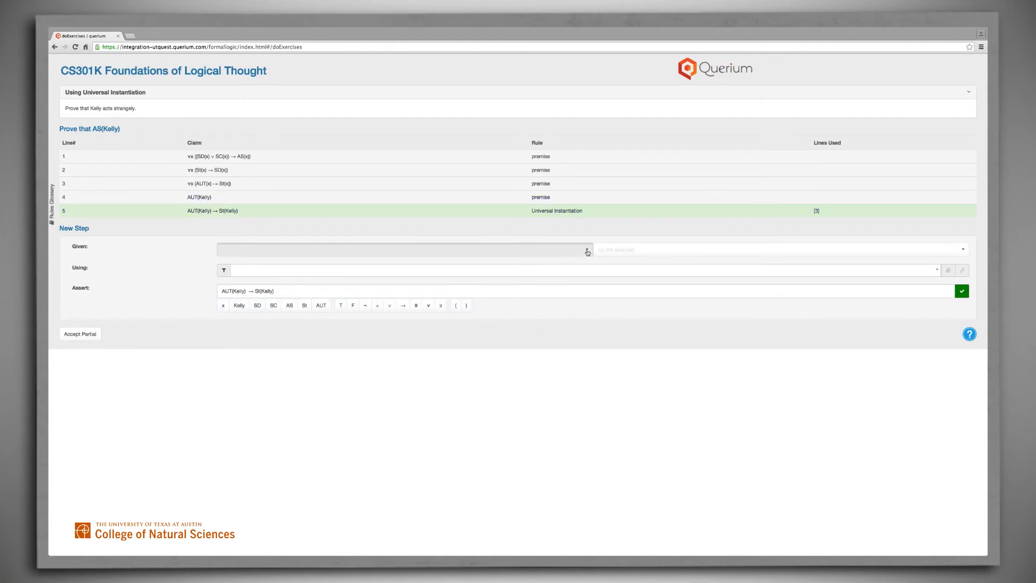
left_click(448, 294)
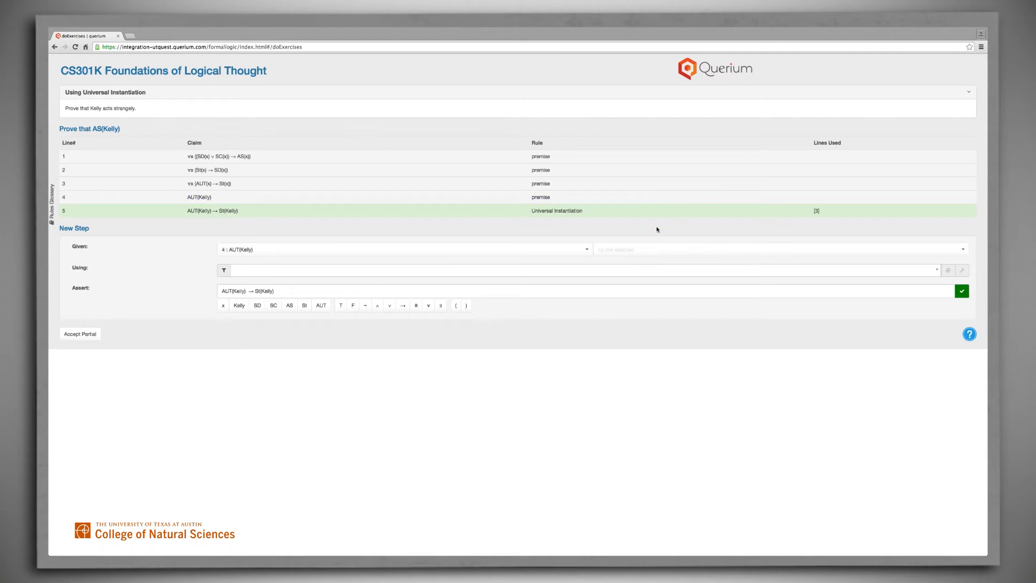
left_click(964, 251)
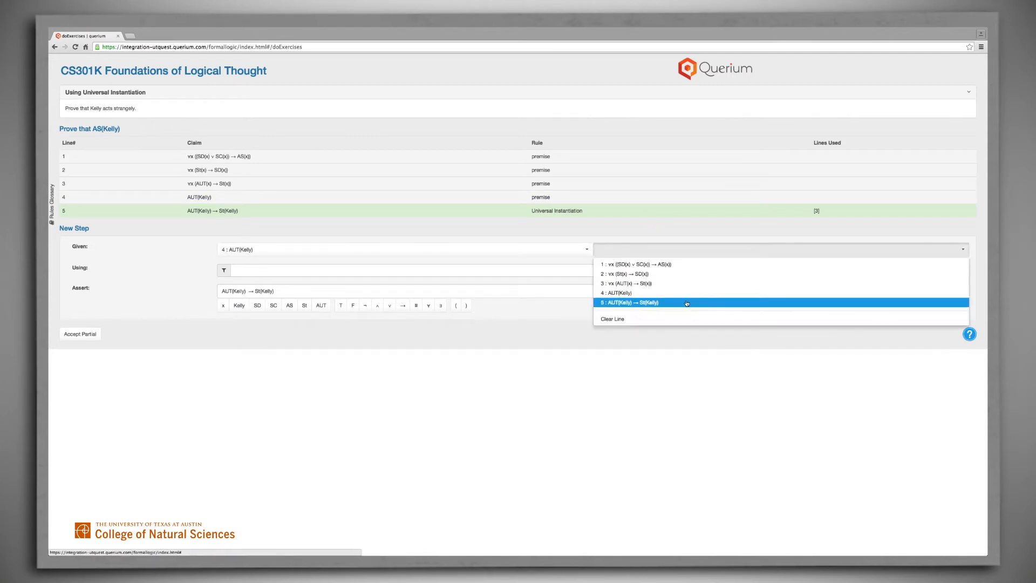
left_click(687, 302)
left_click(250, 272)
type("mod")
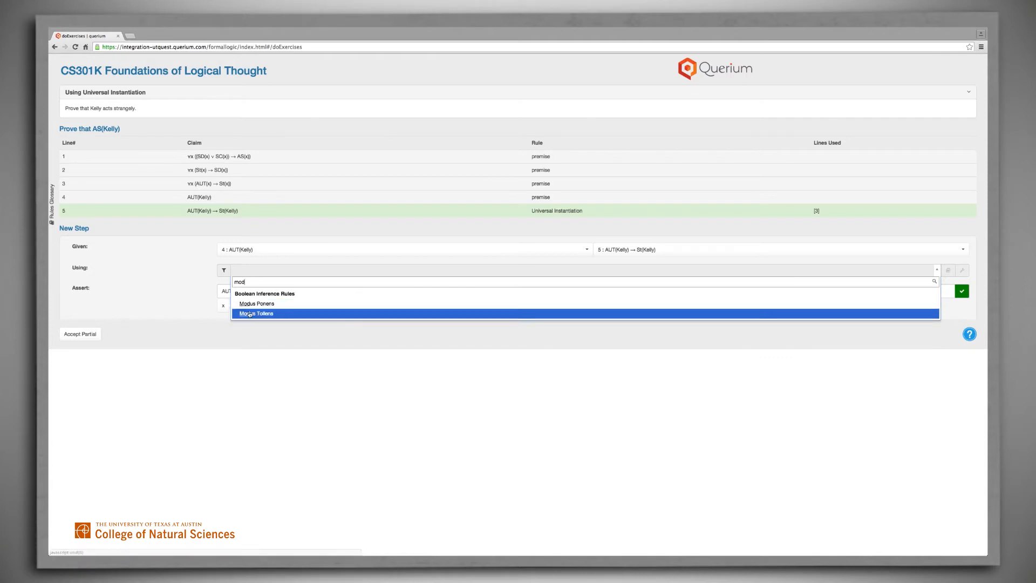
left_click(252, 303)
- Reduce the assertion to St(Kelly) by removing the antecedent and arrow, and submit the step
left_click(254, 291)
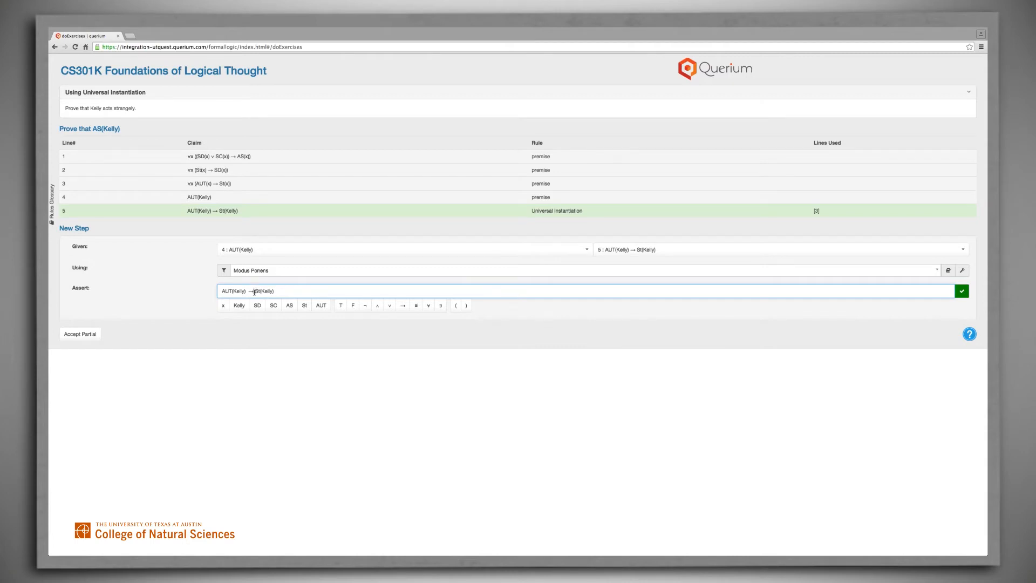
left_click_drag(254, 292, 208, 292)
key("BackSpace")
left_click(962, 291)
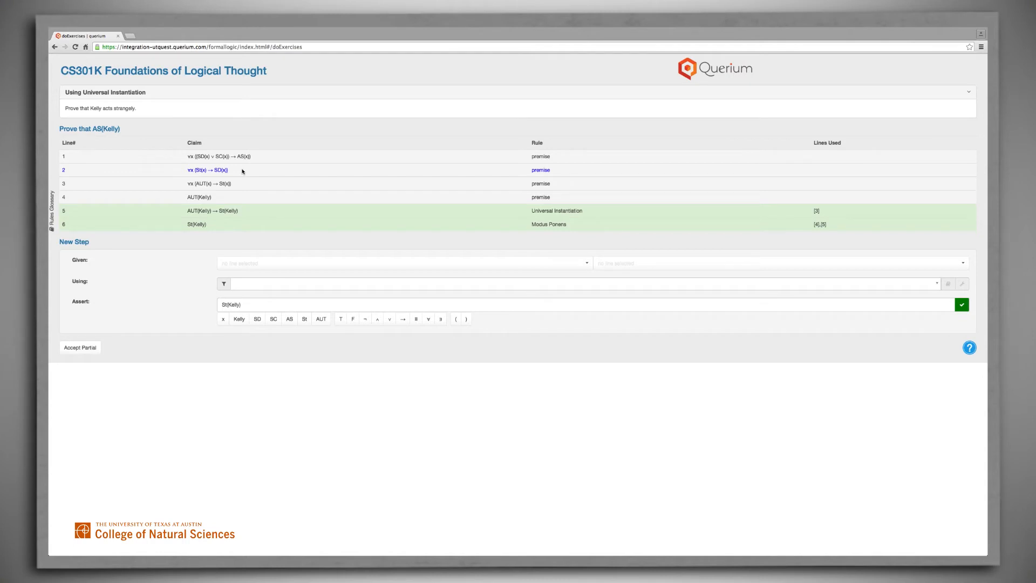
- Set up a new proof step from premise 2, ∀x (St(x) → SD(x)), using Universal Instantiation
left_click(587, 265)
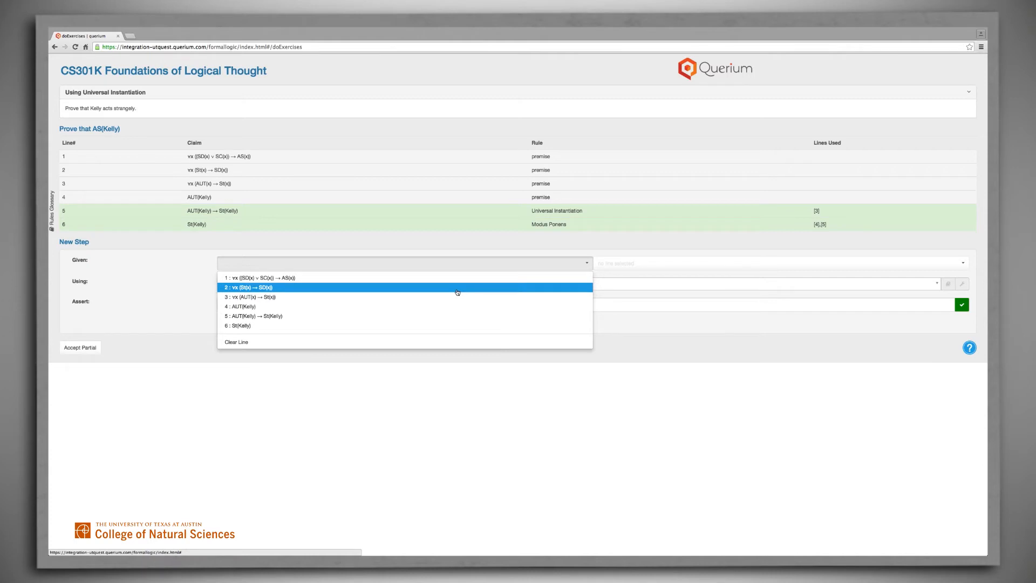
left_click(457, 292)
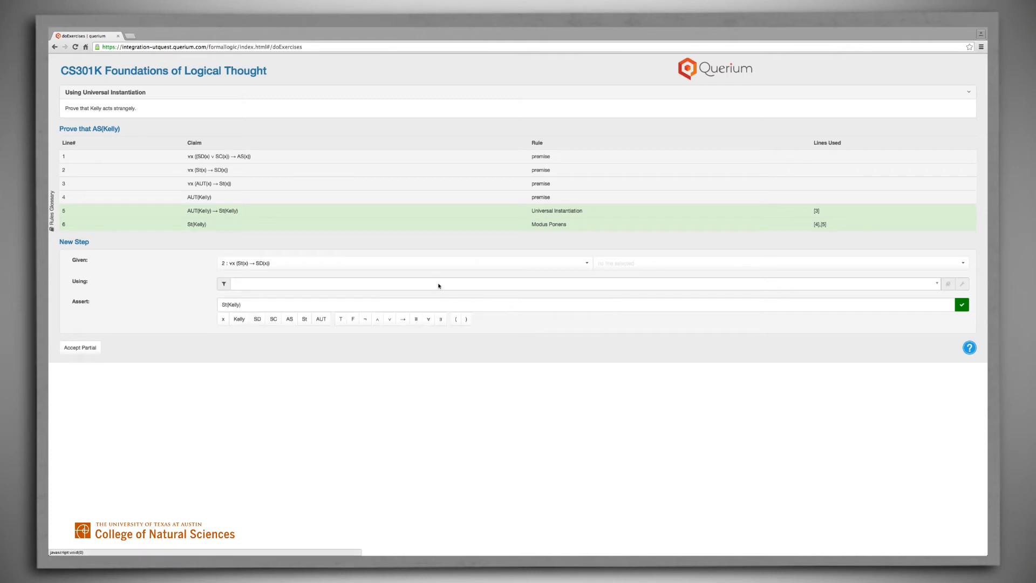
left_click(438, 285)
type("univ")
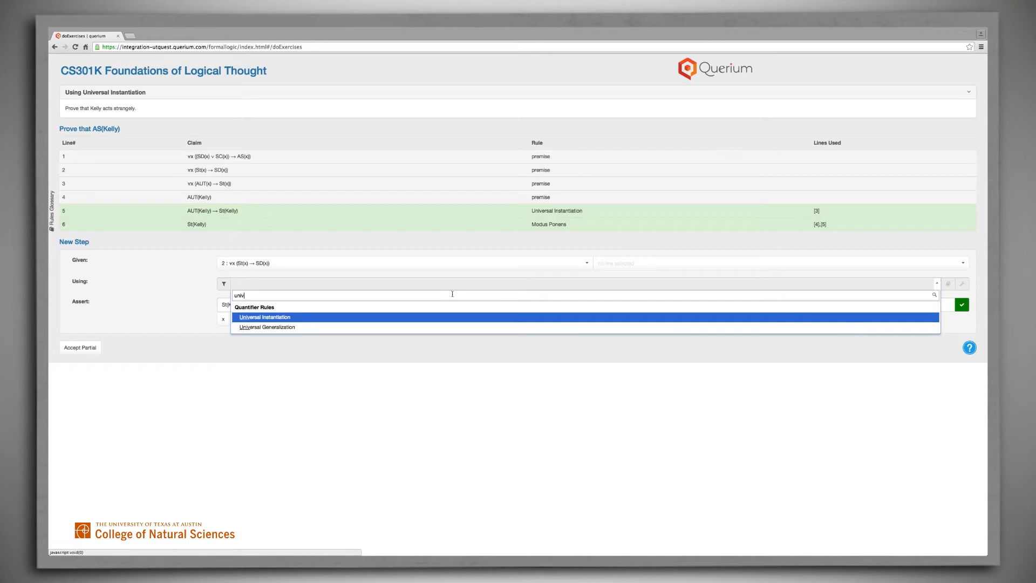
left_click(409, 318)
- Replace the assertion with St(Kelly) → SD(Kelly), with balanced parentheses and no quantifier, and submit the step
left_click_drag(252, 304, 205, 306)
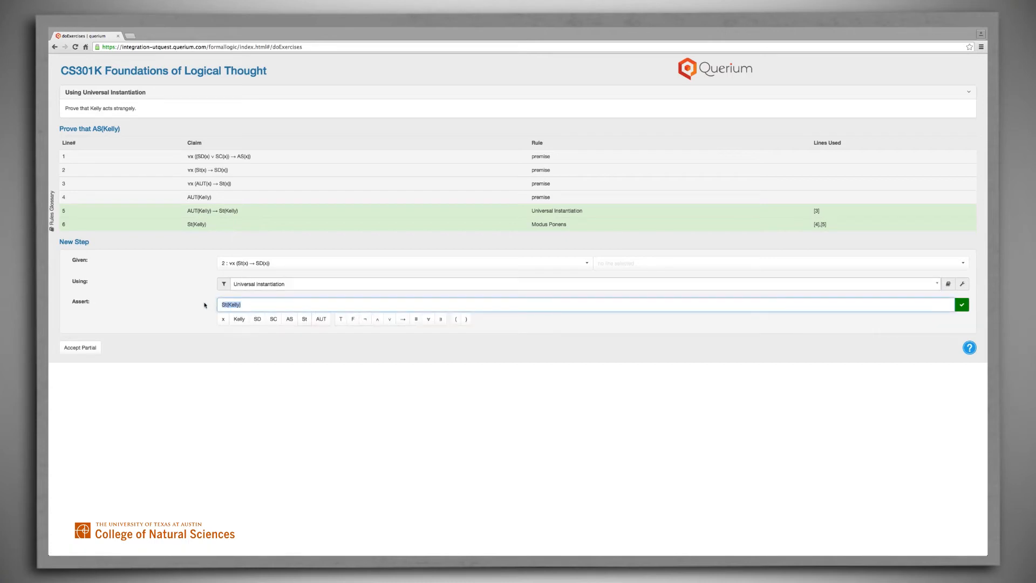
key("BackSpace")
left_click(222, 168)
left_click_drag(231, 304, 220, 305)
key("BackSpace")
left_click(230, 304)
key("BackSpace")
type("Kelly")
key("BackSpace")
left_click(240, 322)
left_click(964, 306)
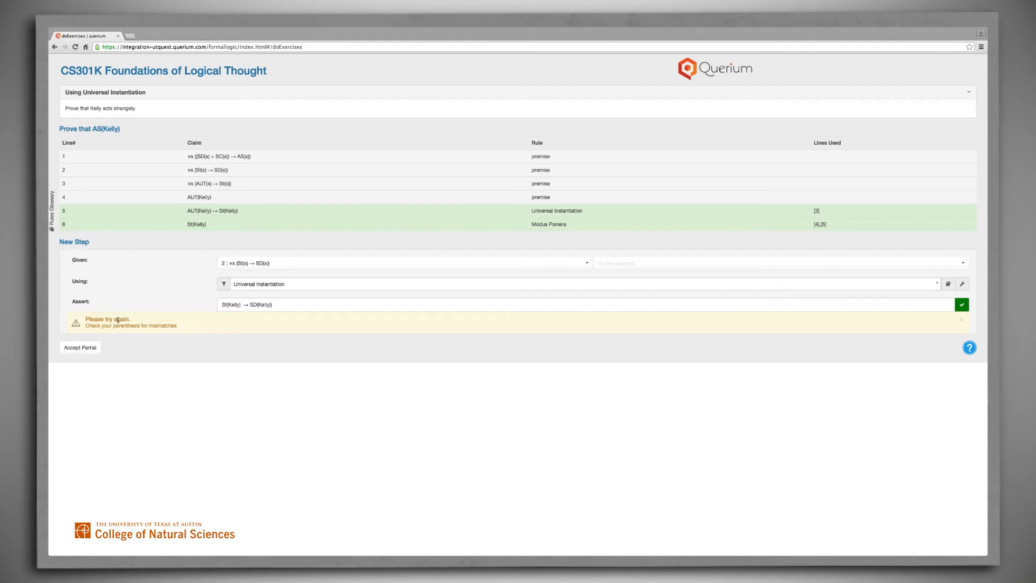
left_click(277, 306)
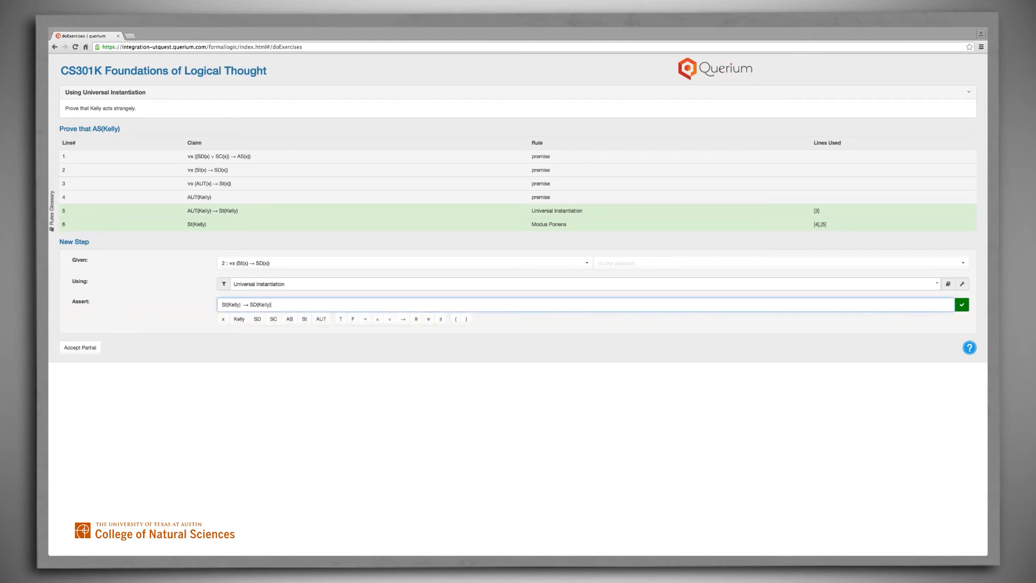
left_click(962, 305)
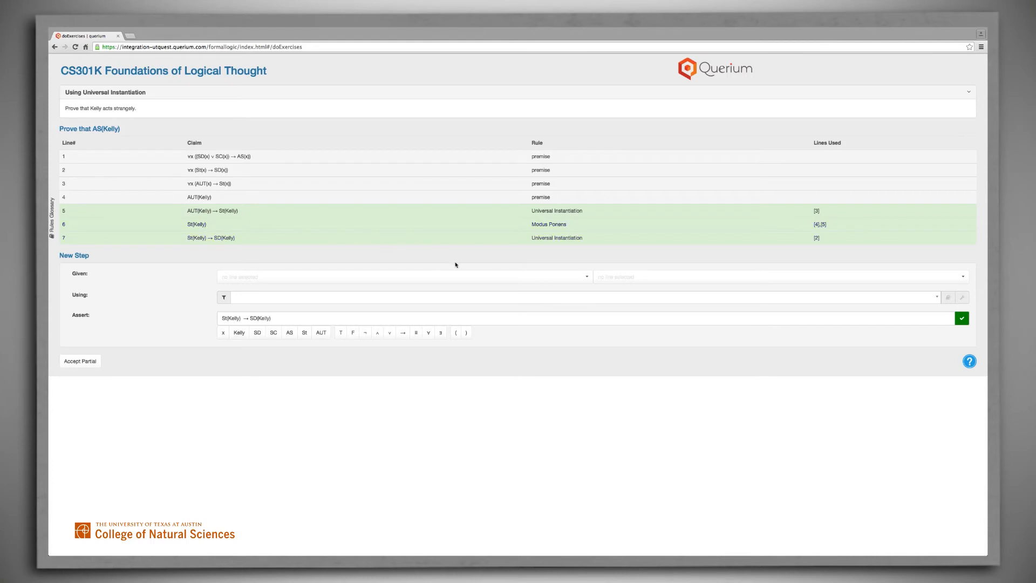
- Set up a new proof step from lines 7 and 6 using Modus Ponens
left_click(588, 277)
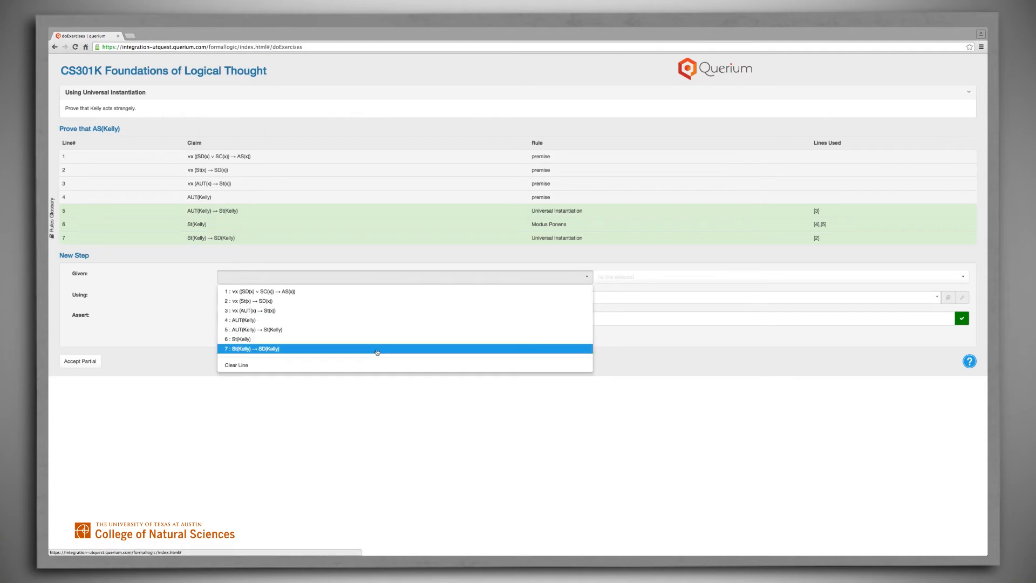
left_click(377, 350)
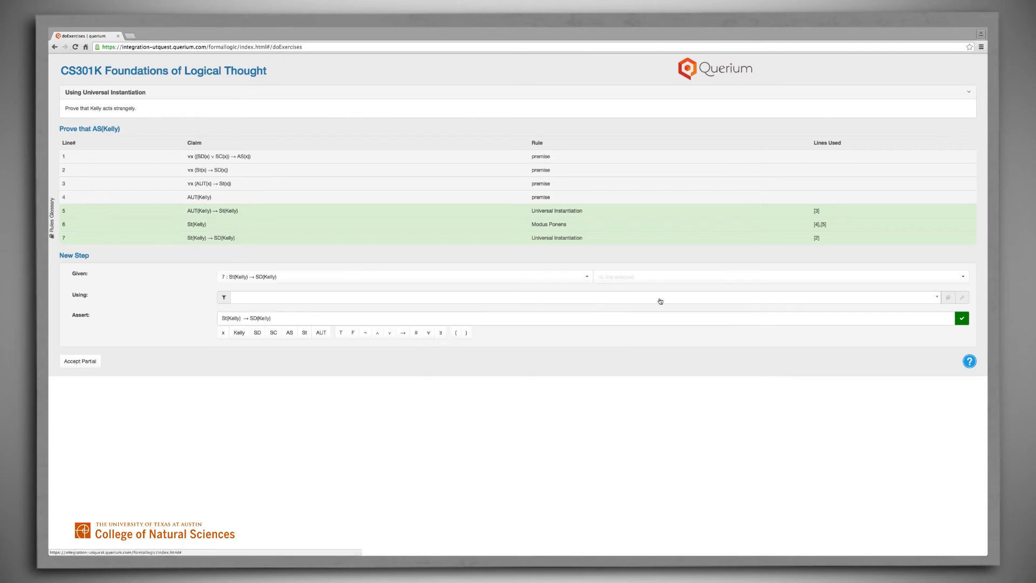
left_click(963, 278)
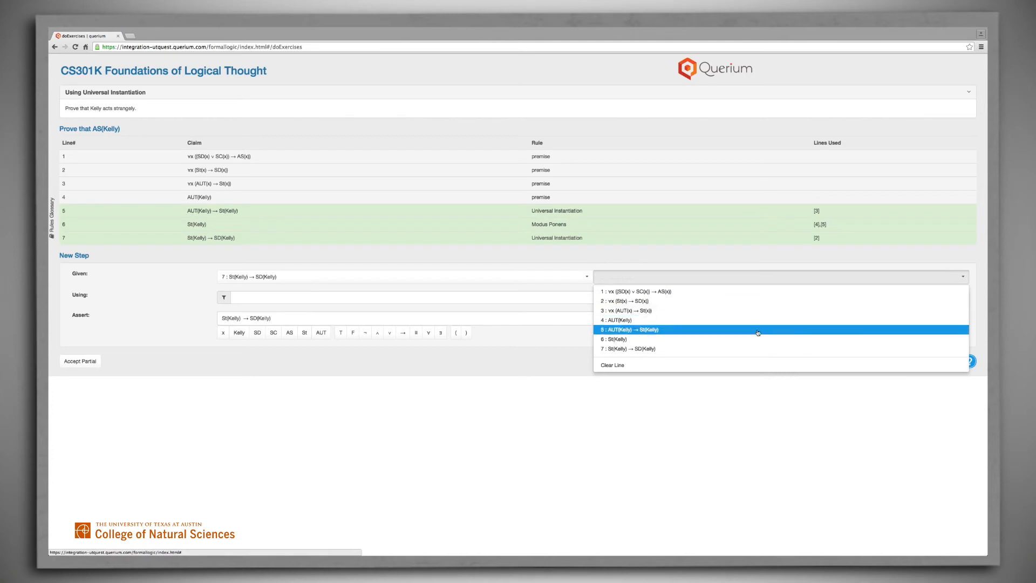
left_click(713, 345)
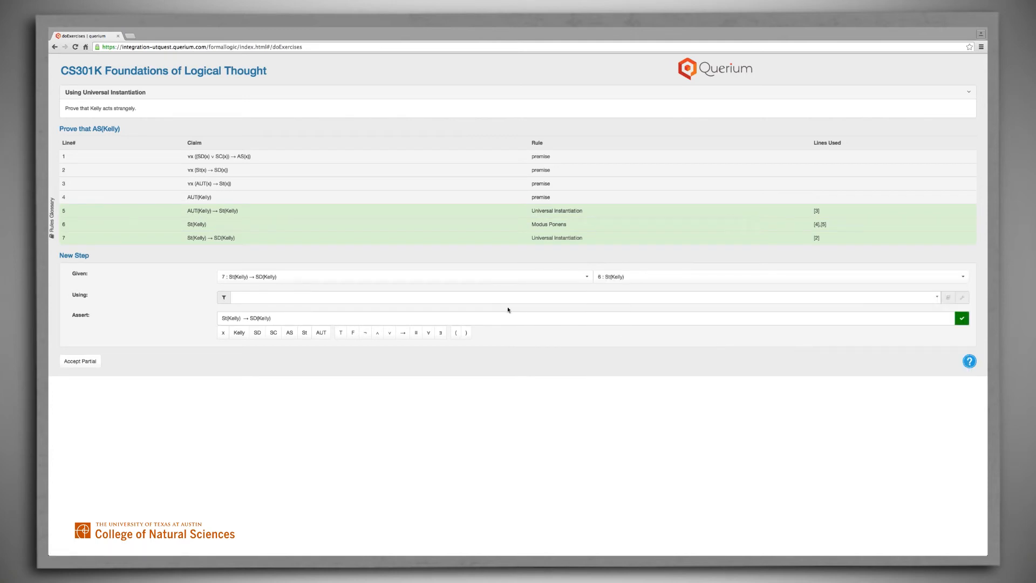
left_click(258, 299)
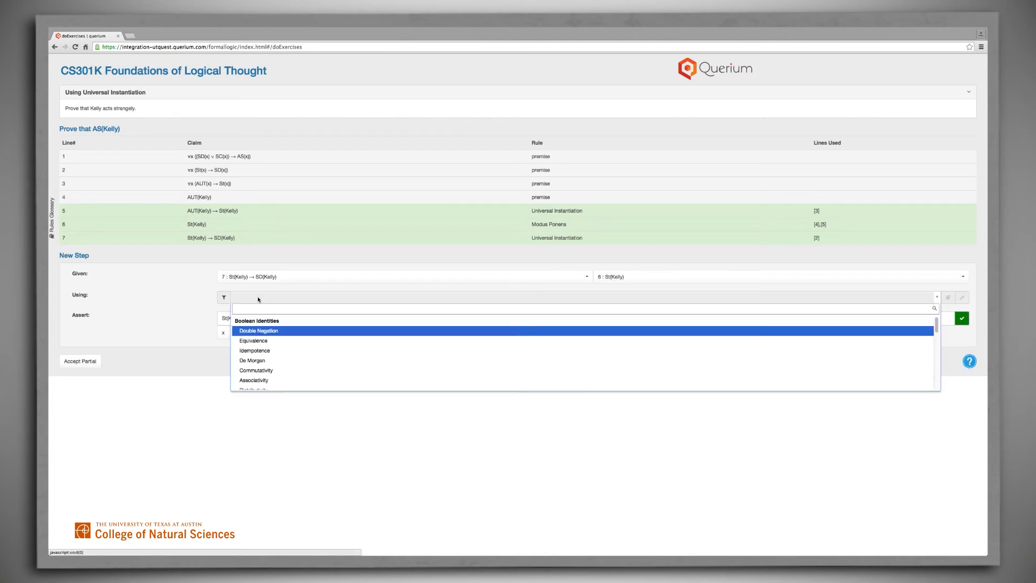
type("mod")
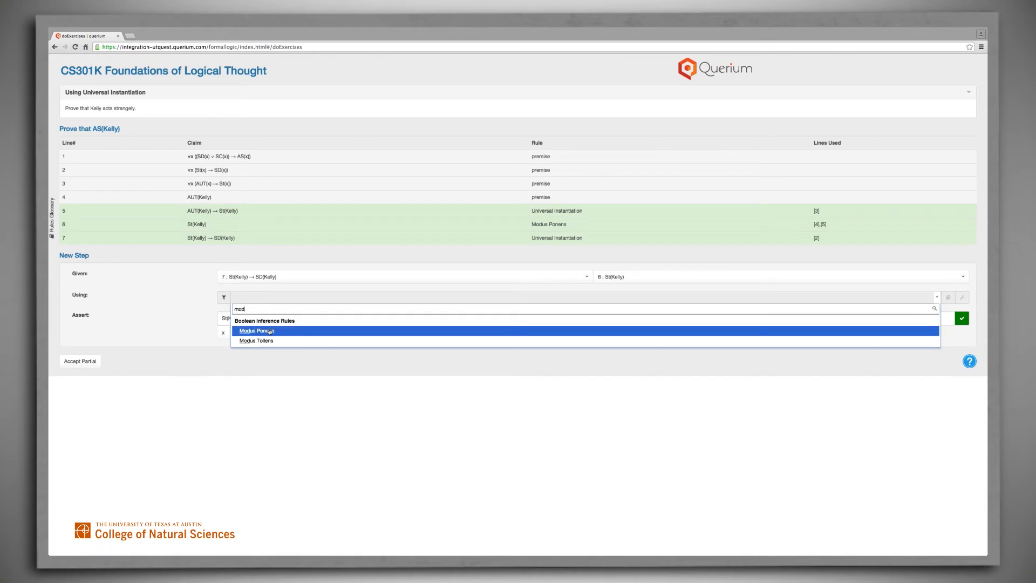
left_click(270, 332)
- Cut the assertion down to SD(Kelly) and submit the step
left_click_drag(250, 318, 208, 319)
key("BackSpace")
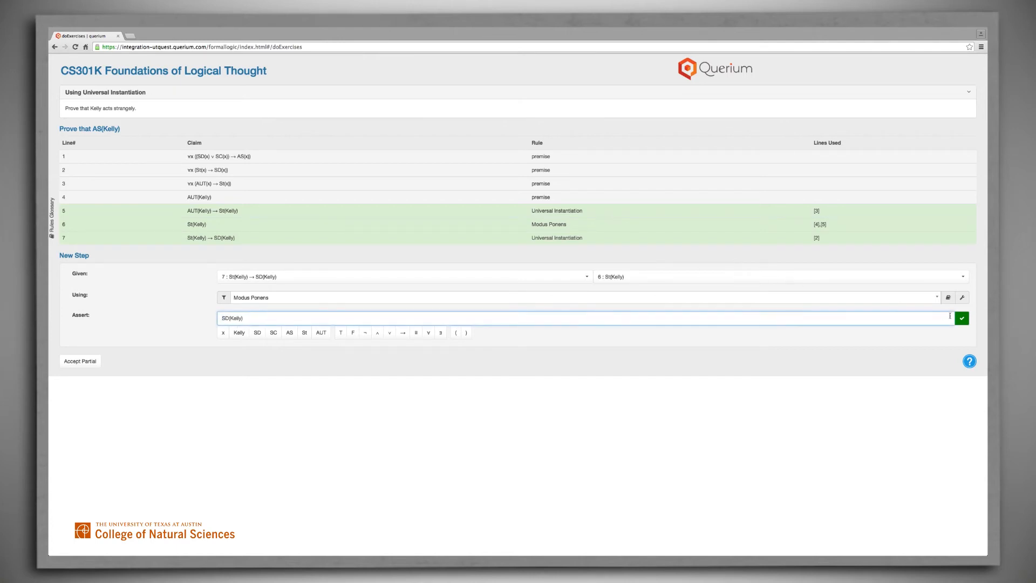
left_click(962, 319)
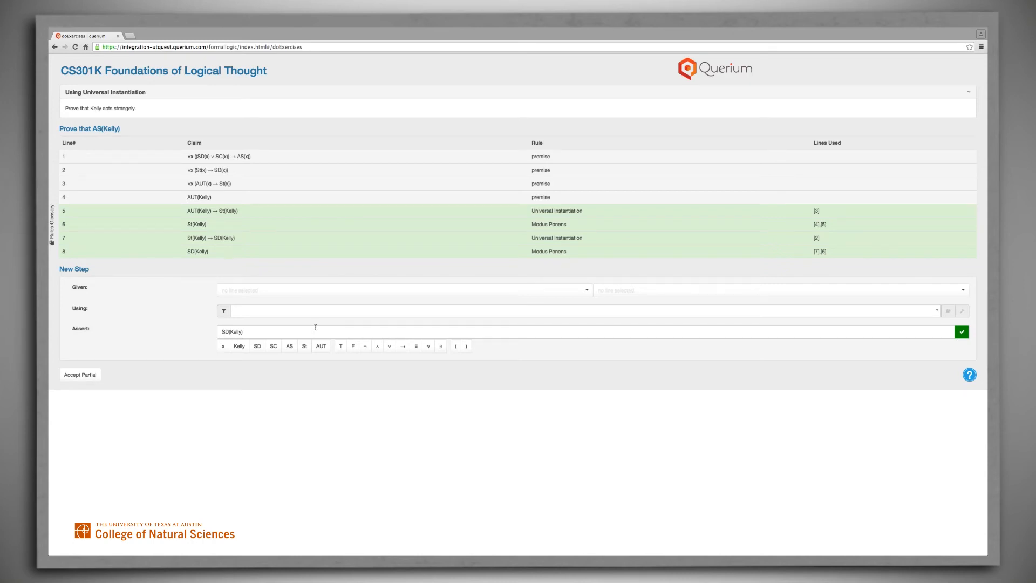
- Set up a new proof step from line 8, SD(Kelly), using the Addition rule from the filtered rules
left_click(586, 291)
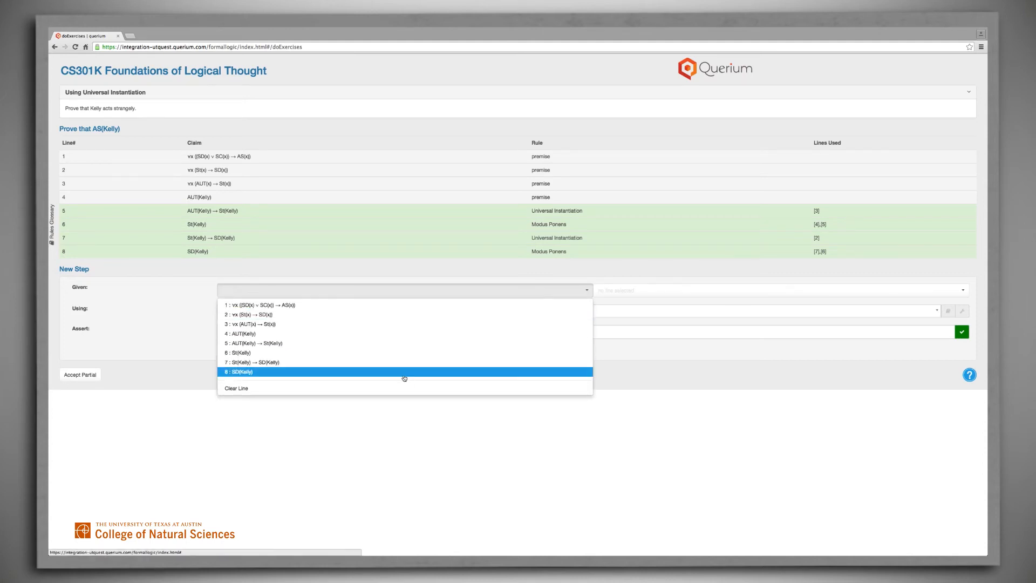
left_click(404, 376)
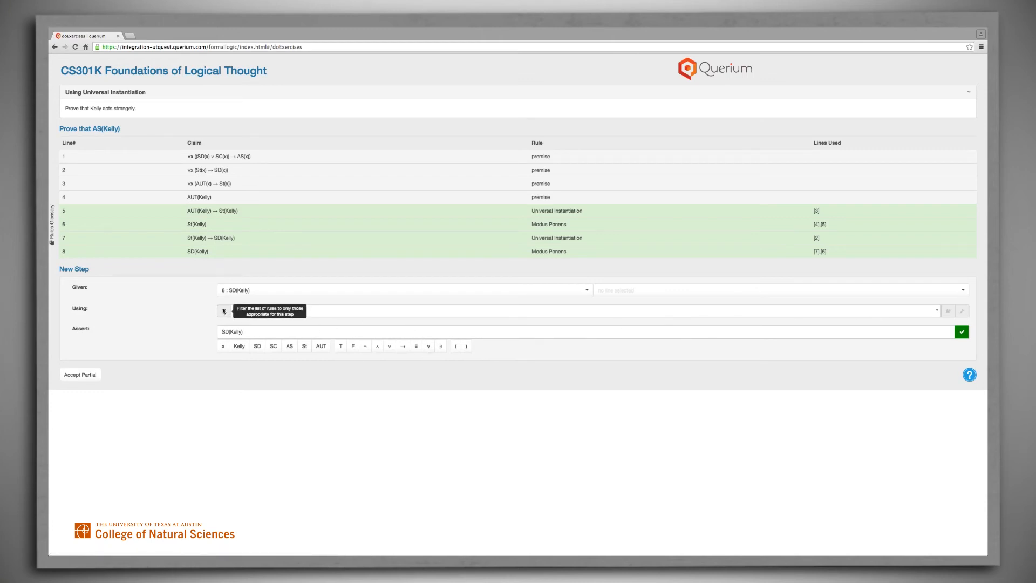
left_click(296, 315)
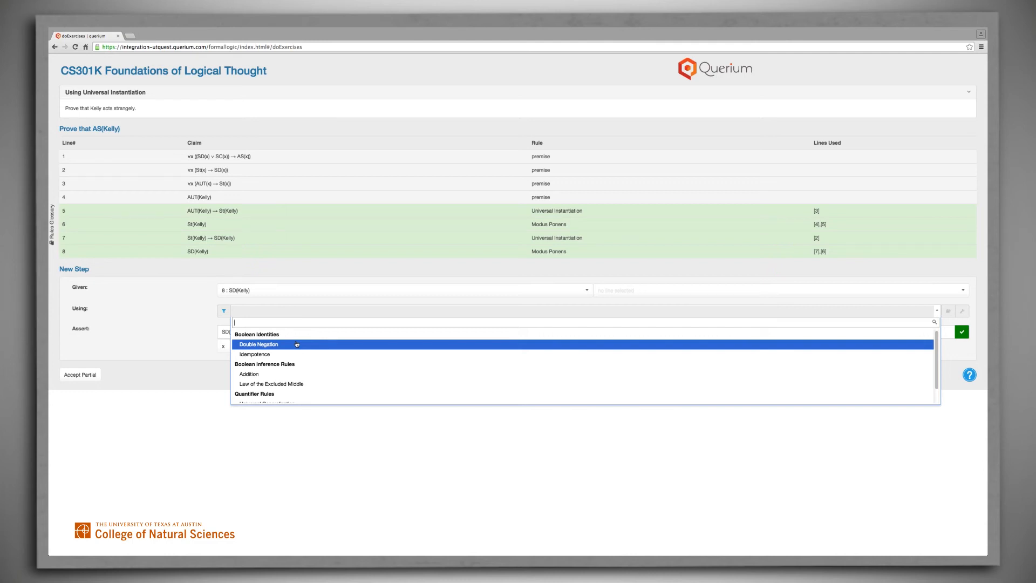
left_click(294, 376)
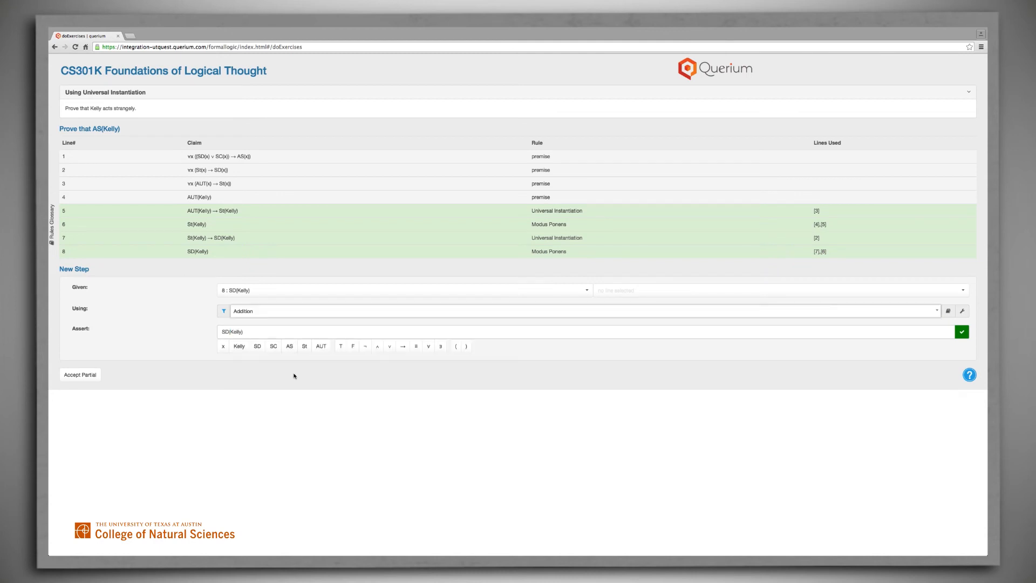
- Read the definition of the Addition rule and the help on how to apply it to line 8
left_click(948, 311)
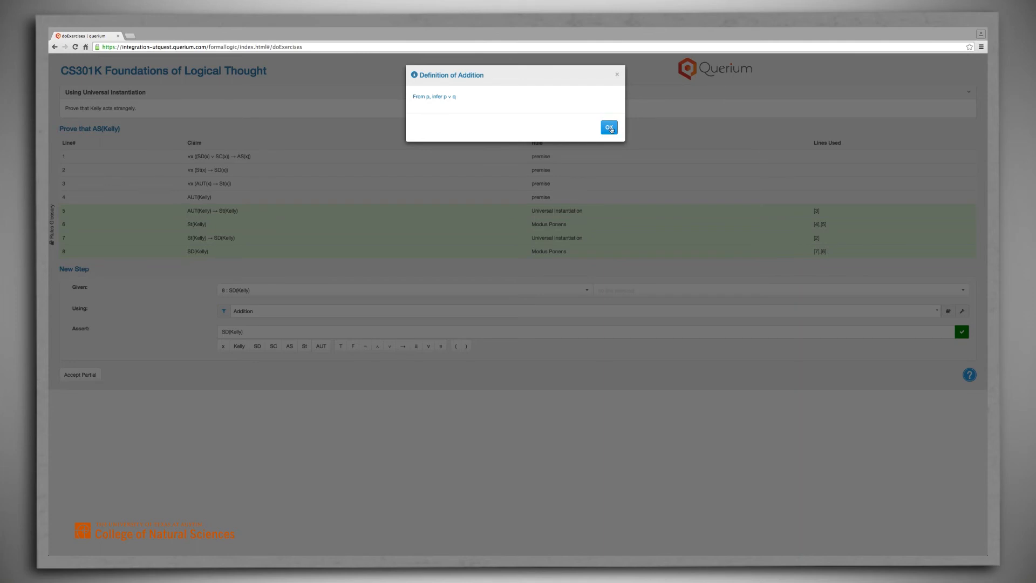
left_click(610, 128)
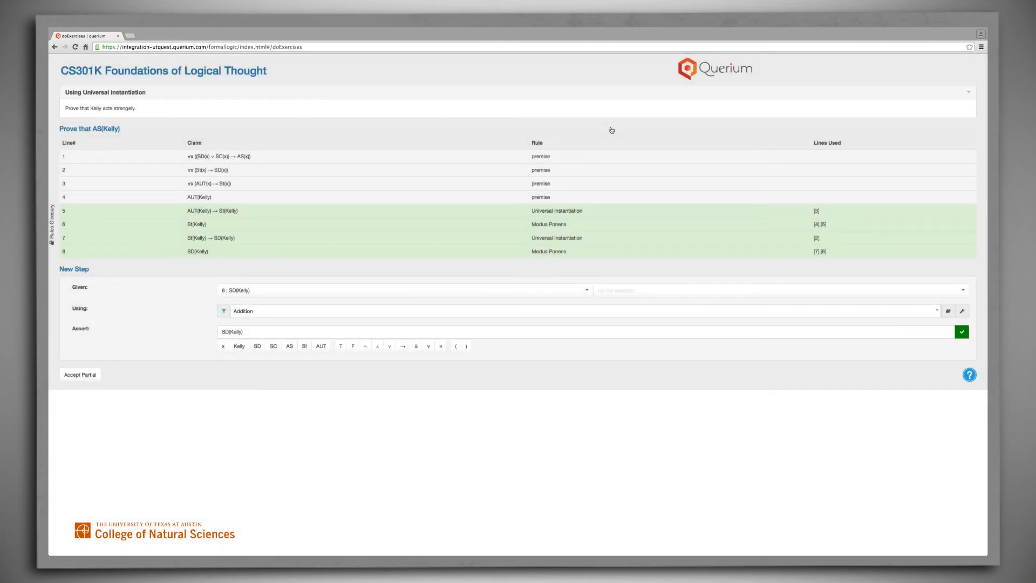
left_click(963, 312)
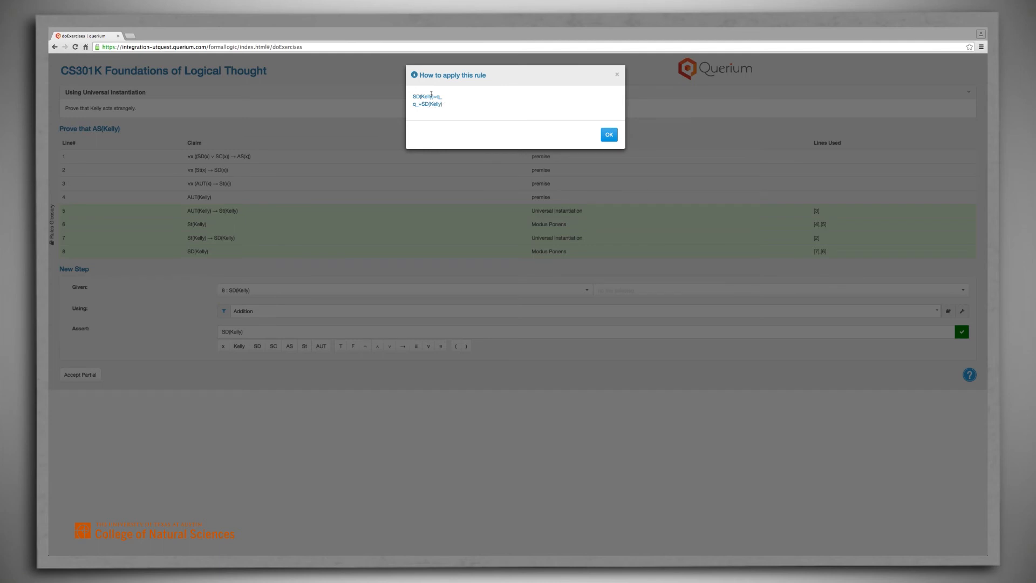
left_click(608, 136)
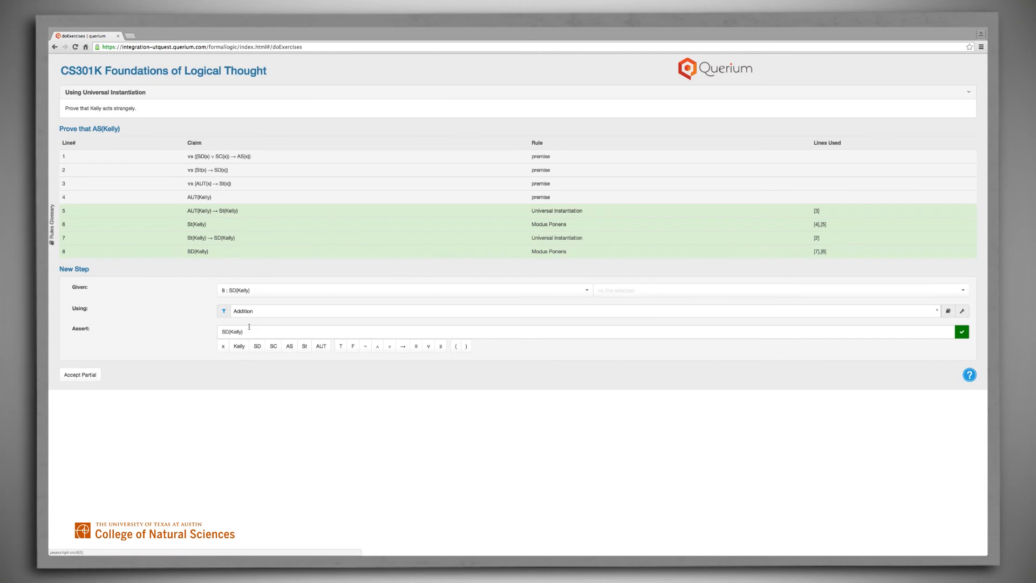
- Extend the assertion to SD(Kelly) ∨ SC(Kelly) and submit the step
left_click(248, 331)
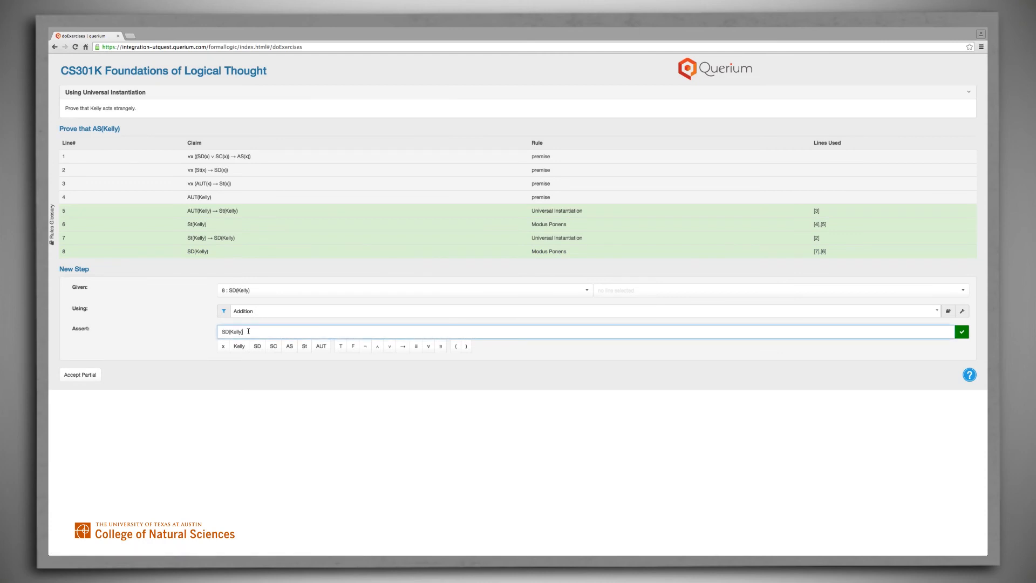
left_click(390, 348)
type("SC(Kelly")
left_click(962, 332)
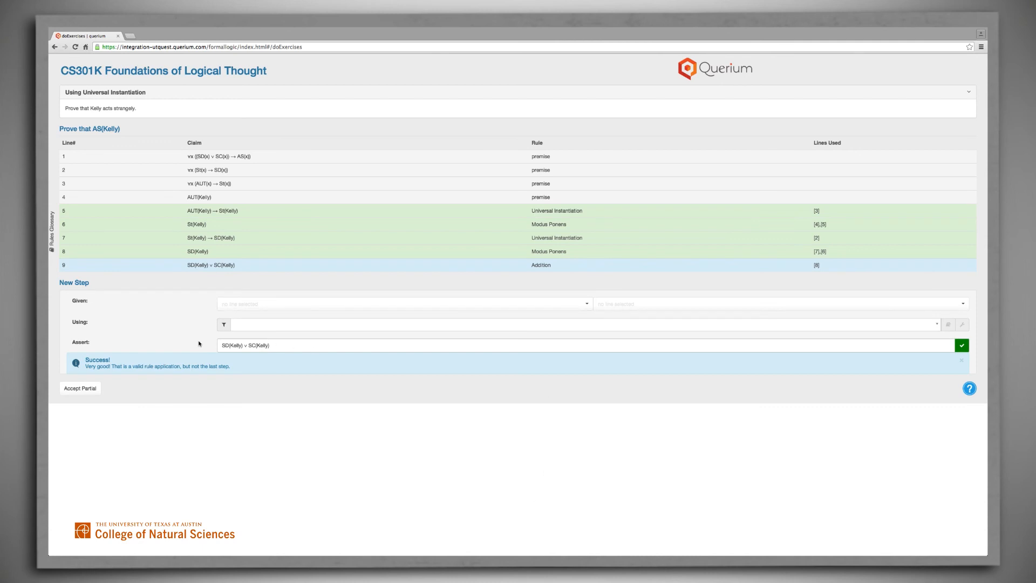
- Set up a new proof step from line 1, ∀x ((SD(x) ∨ SC(x)) → AS(x)), using the Universal Instantiation rule
left_click(232, 347)
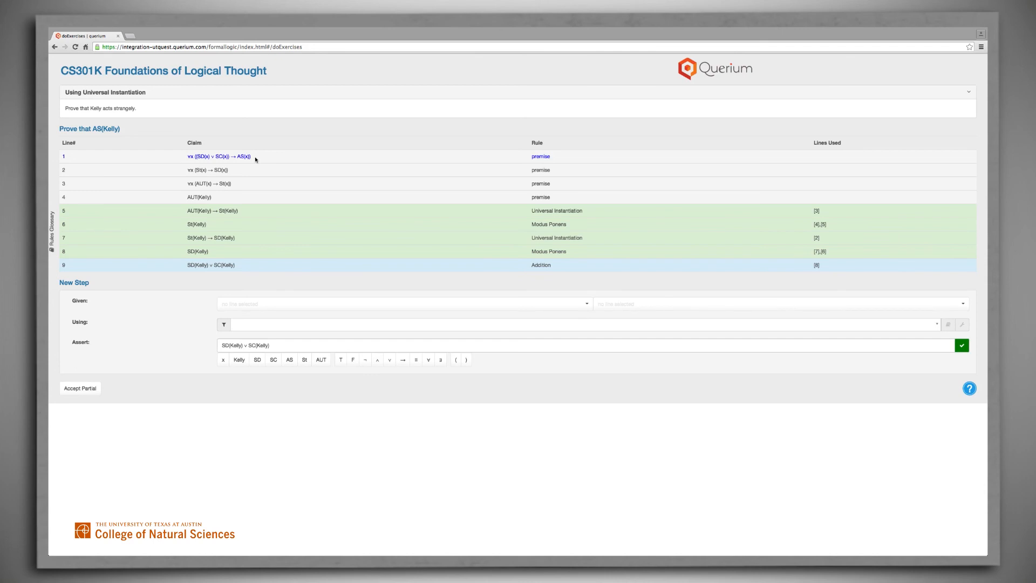
left_click(589, 306)
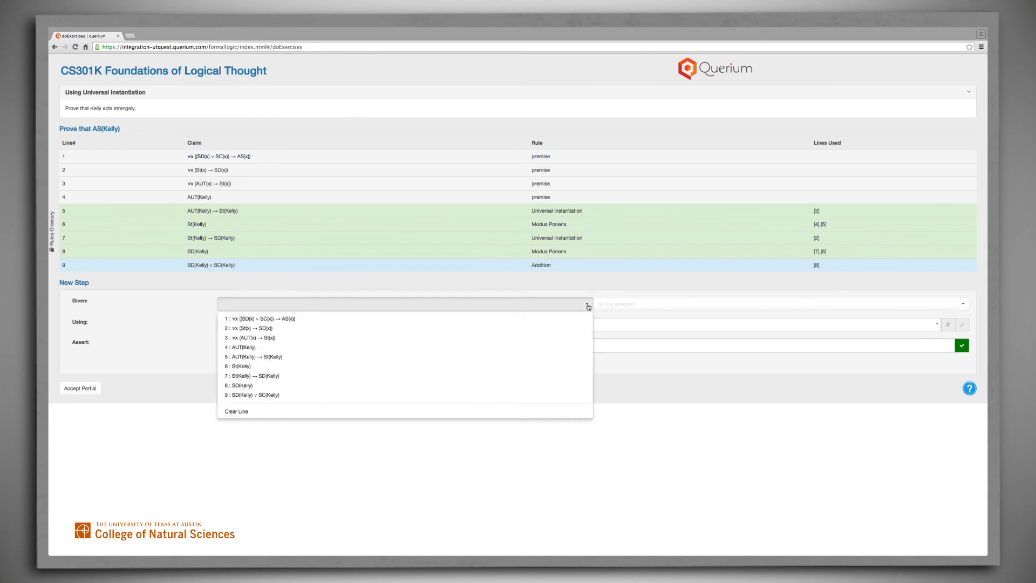
left_click(325, 324)
left_click(310, 328)
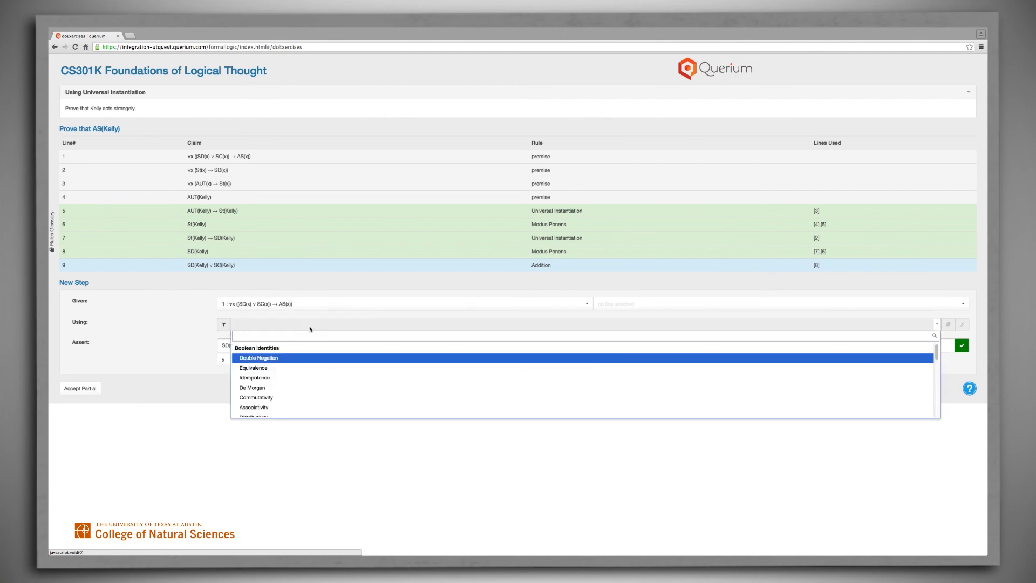
type("un")
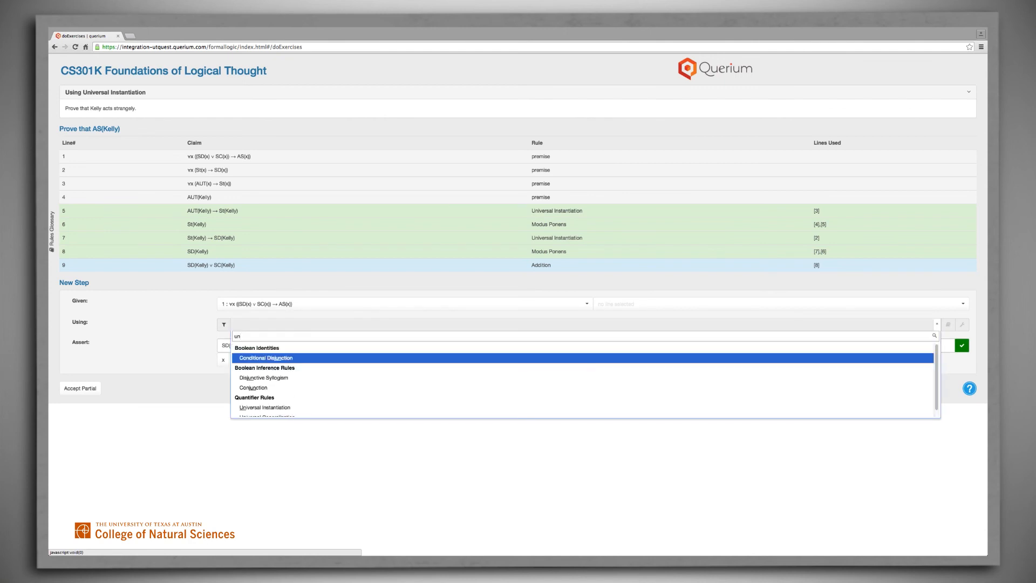
type("i")
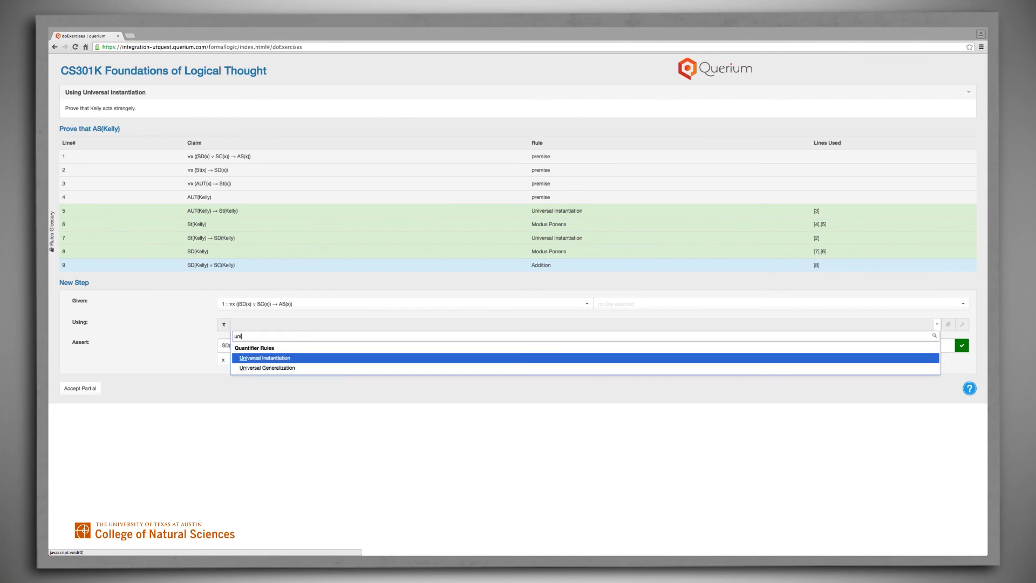
left_click(254, 360)
- Replace the assertion with the claim of line 1 and remove its leading universal quantifier
left_click_drag(270, 345, 189, 346)
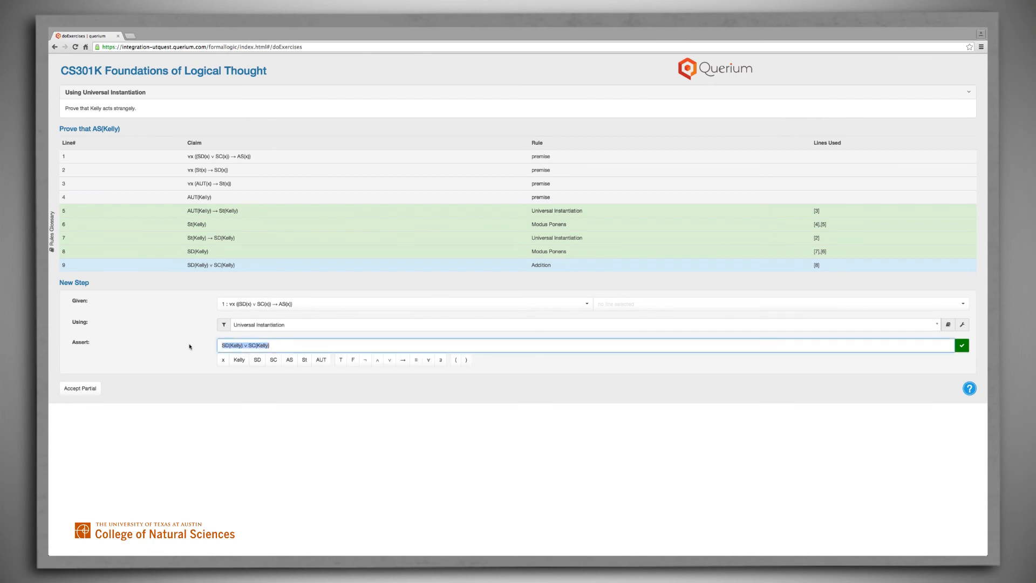
key("BackSpace")
left_click(213, 156)
left_click_drag(230, 345, 218, 345)
key("BackSpace")
- Substitute Kelly for each x so the assertion reads (SD(Kelly) ∨ SC(Kelly)) → AS(Kelly), and submit the step
double_click(233, 345)
left_click(239, 359)
double_click(261, 346)
left_click(239, 360)
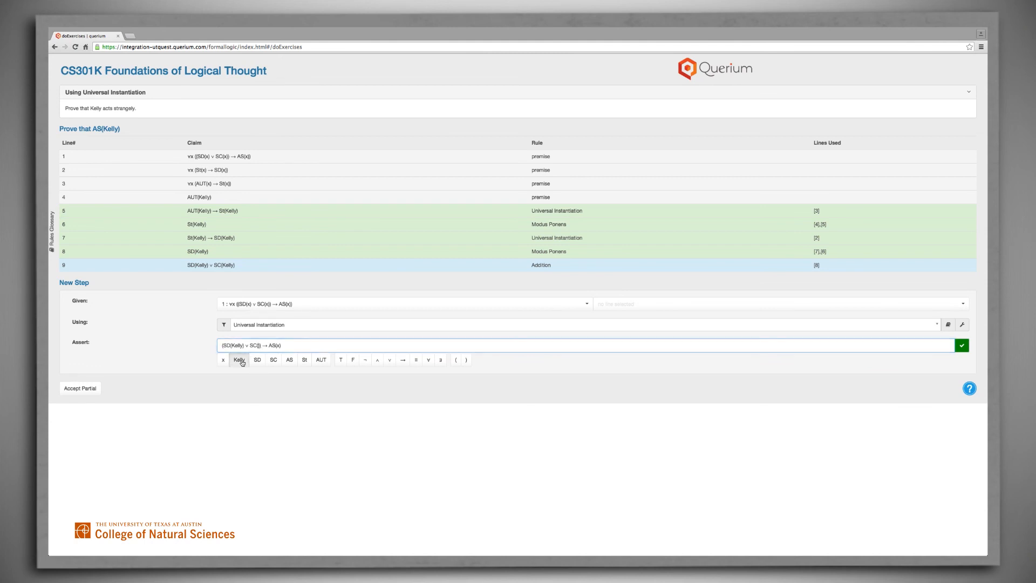
double_click(290, 346)
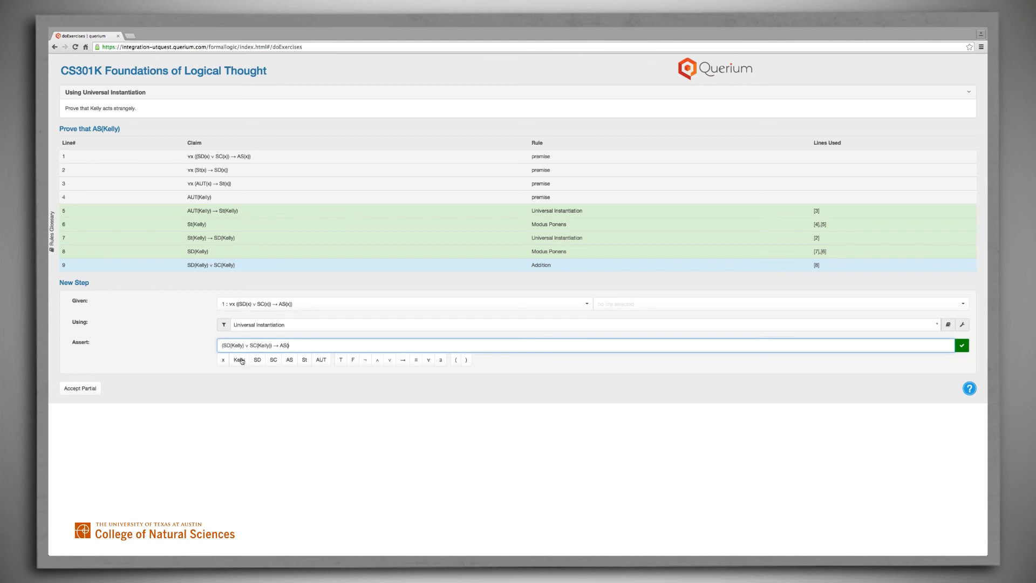
left_click(239, 360)
left_click(962, 345)
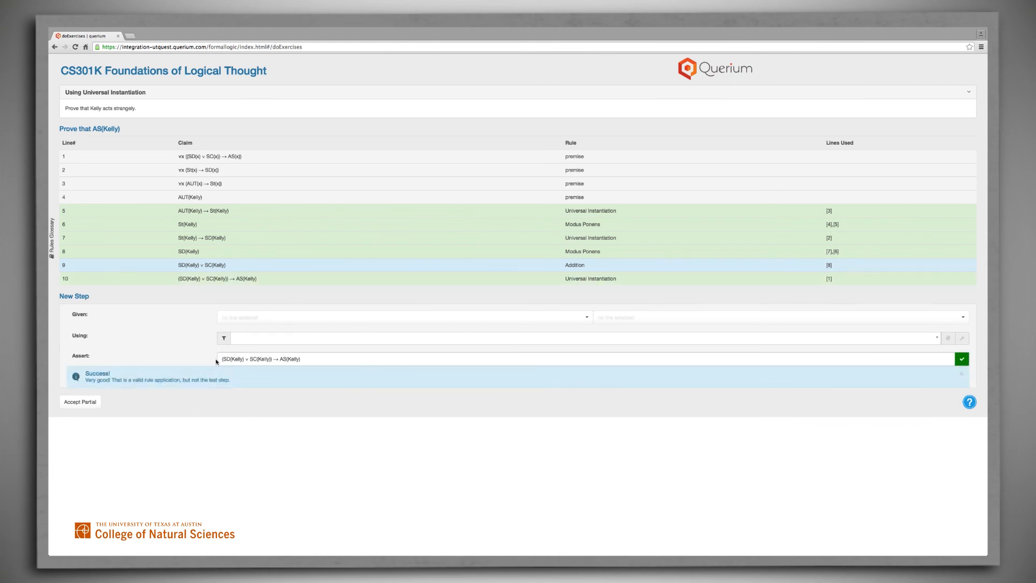
- Set up a new proof step from lines 9 and 10 using the Modus Ponens rule
left_click(234, 358)
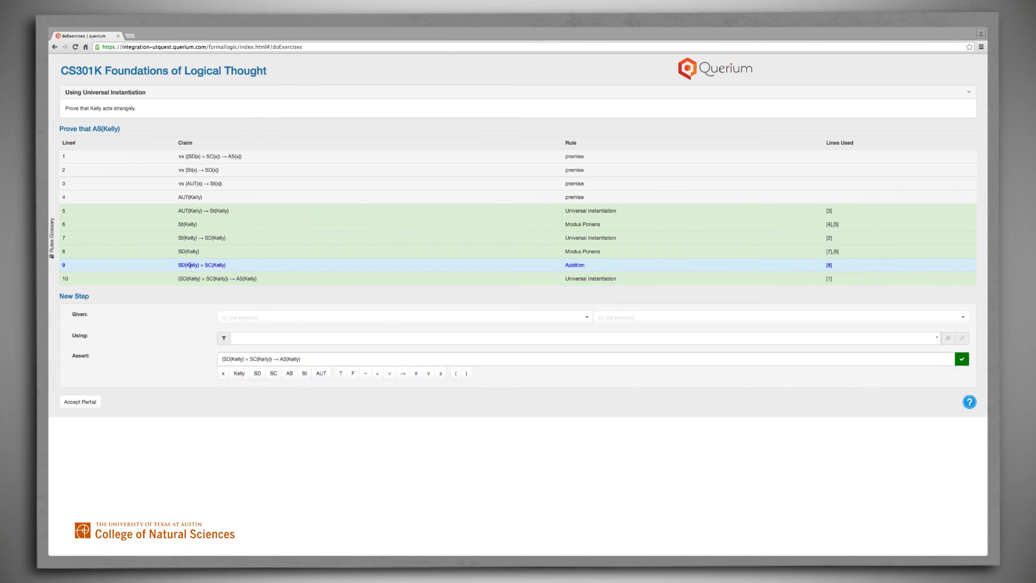
left_click(588, 318)
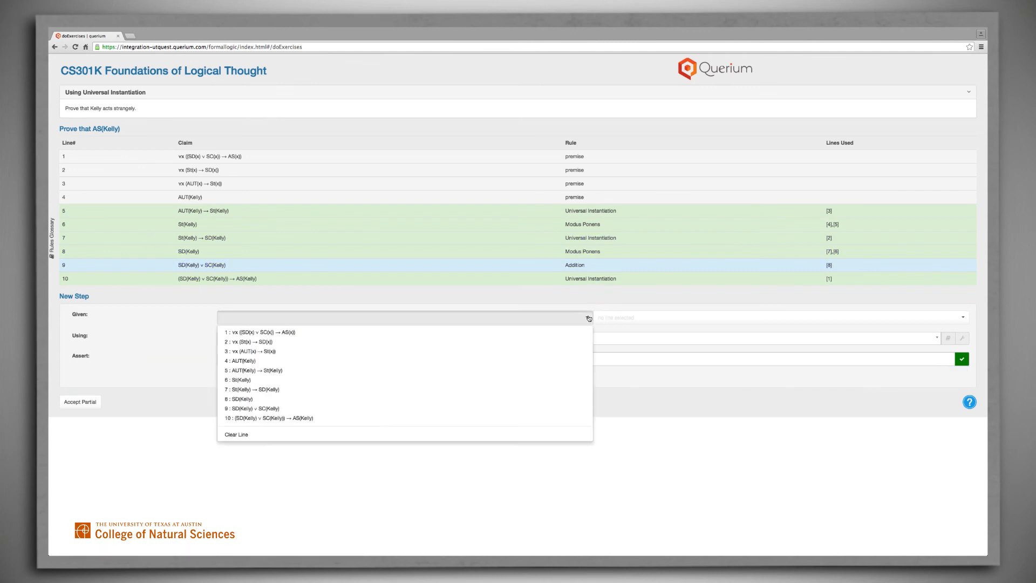
left_click(465, 408)
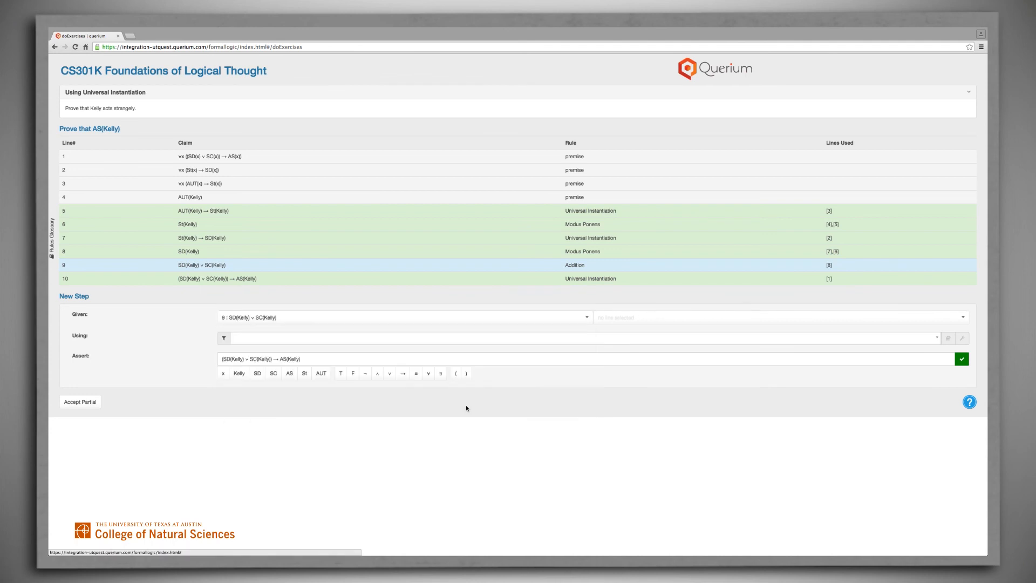
left_click(964, 320)
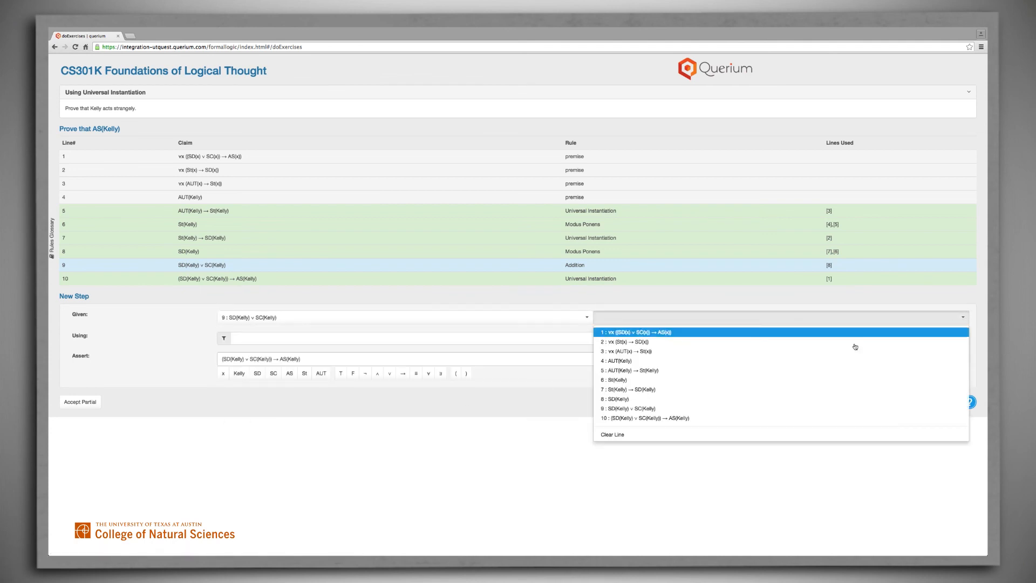
left_click(738, 419)
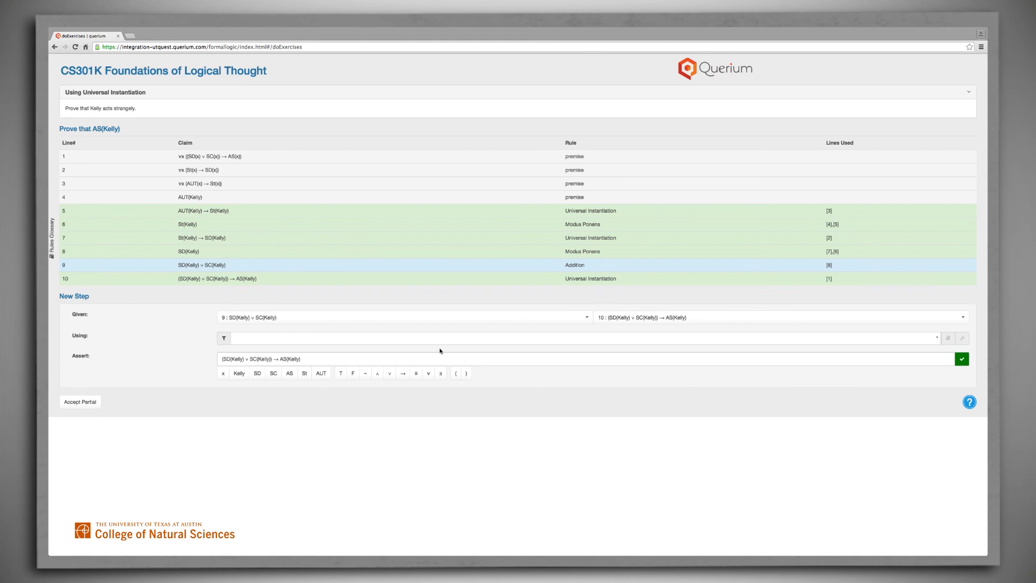
left_click(412, 342)
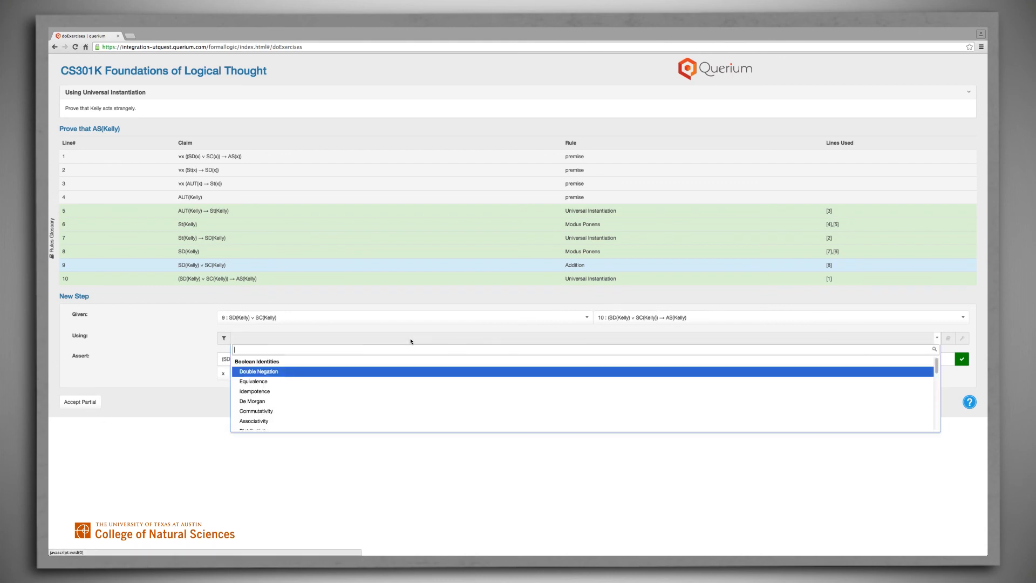
type("m")
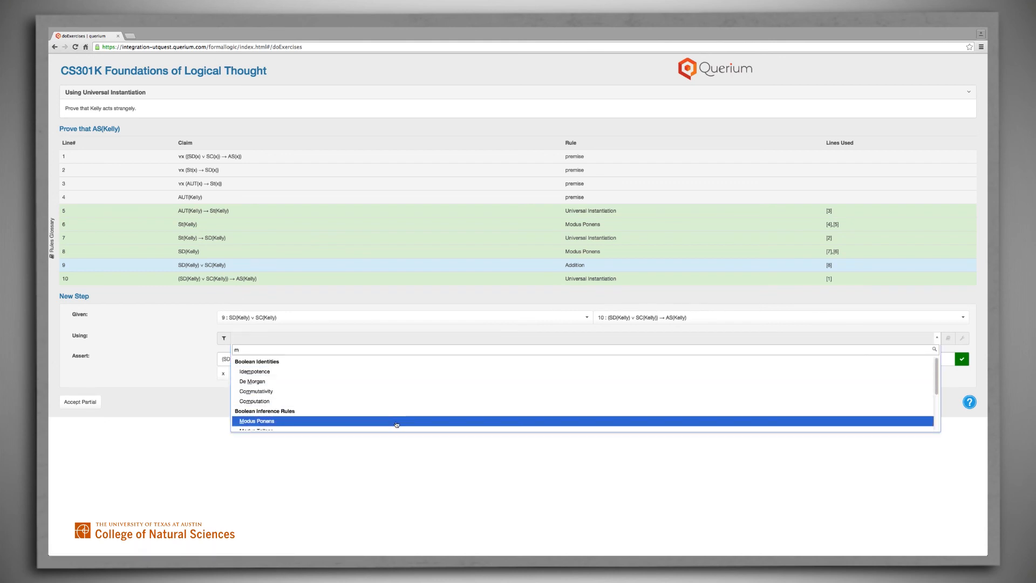
left_click(397, 422)
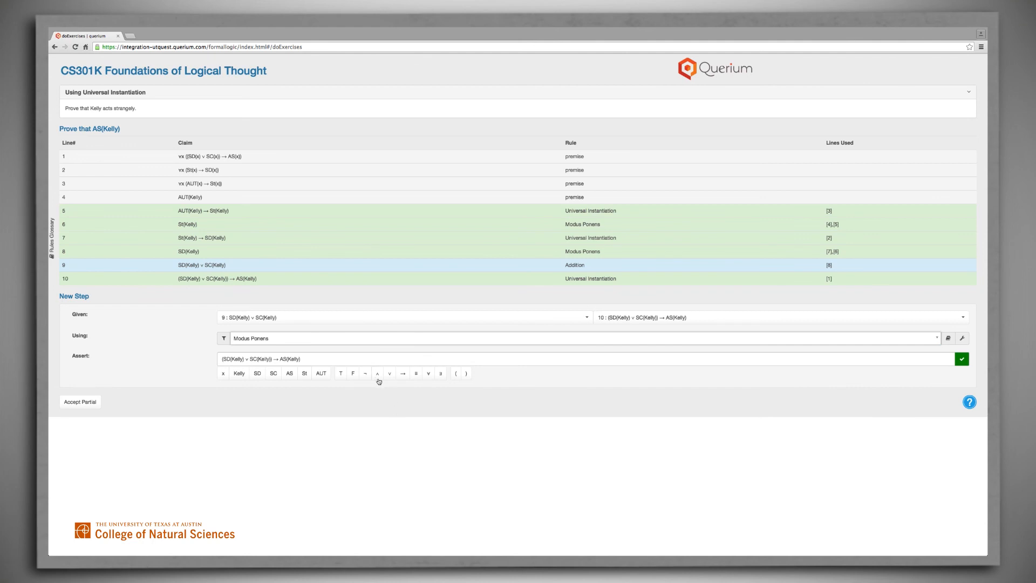
- Cut the assertion down to AS(Kelly) and submit the final step of the proof
left_click(279, 359)
left_click_drag(279, 359, 220, 359)
key("BackSpace")
left_click(963, 360)
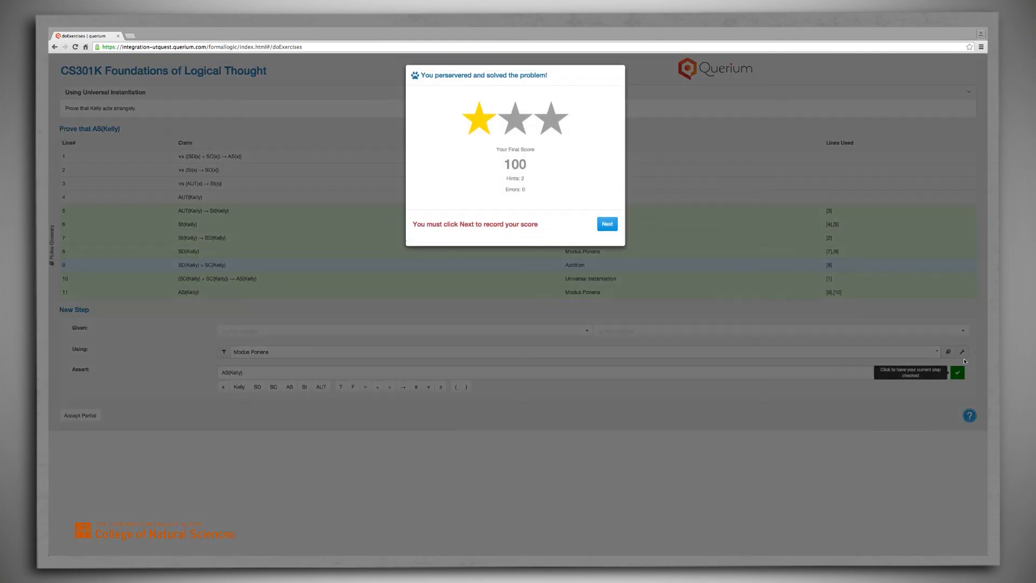